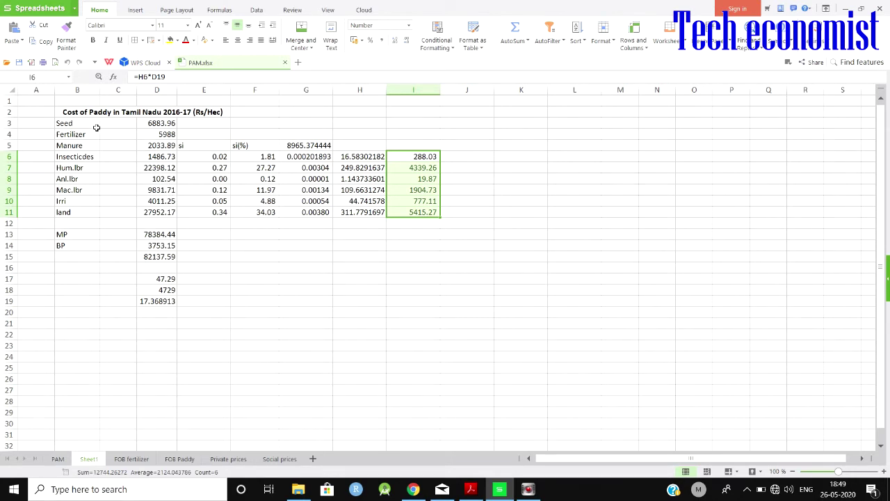
# - Review the paddy cost items and revenue total in Sheet1, then the matrices on the Private prices and Social prices sheets
pyautogui.moveTo(97, 127); pyautogui.dragTo(85, 251)
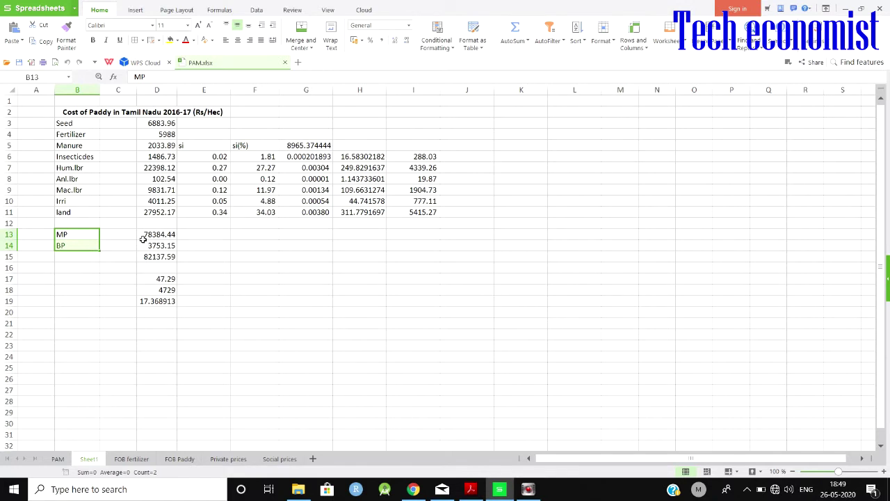
pyautogui.click(144, 257)
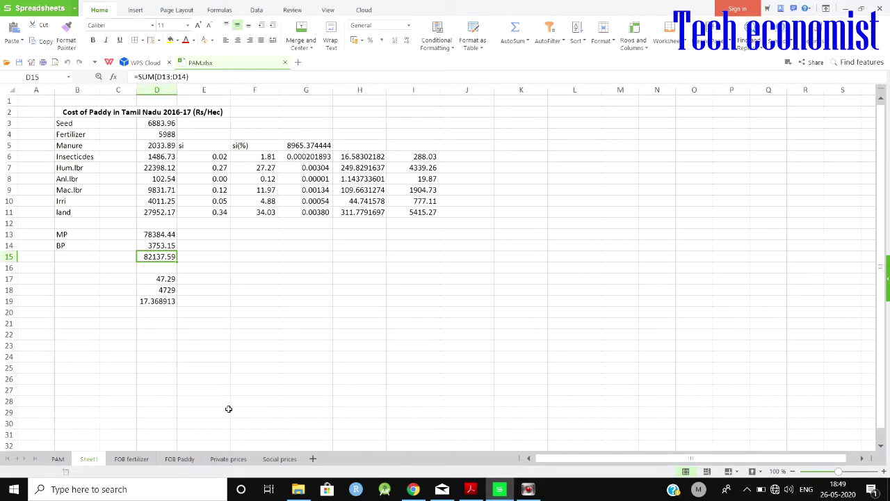
pyautogui.click(224, 459)
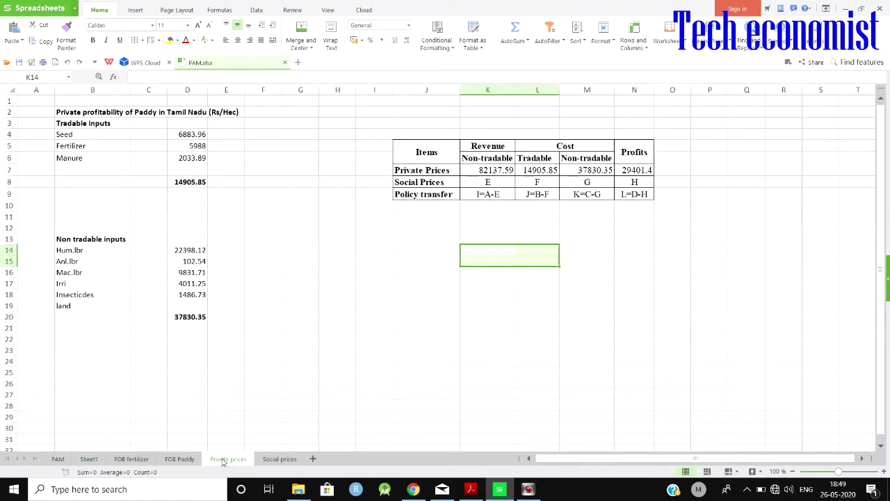
pyautogui.click(267, 460)
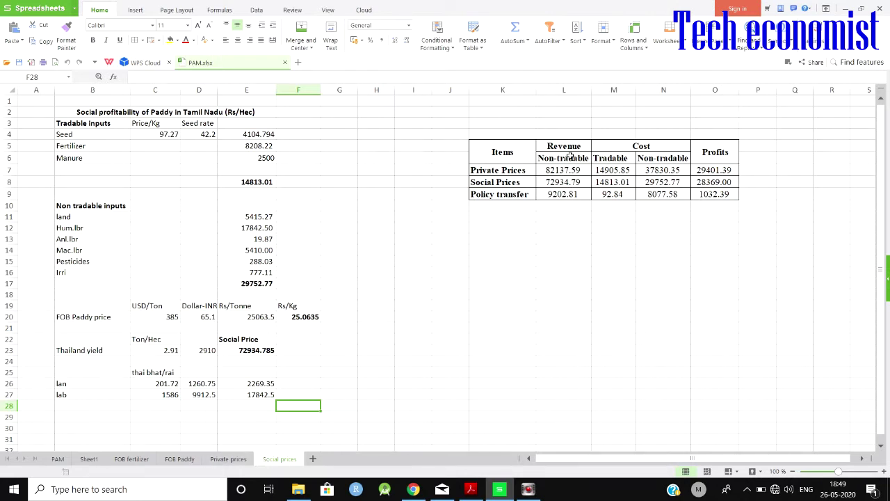
pyautogui.click(567, 148)
pyautogui.click(624, 146)
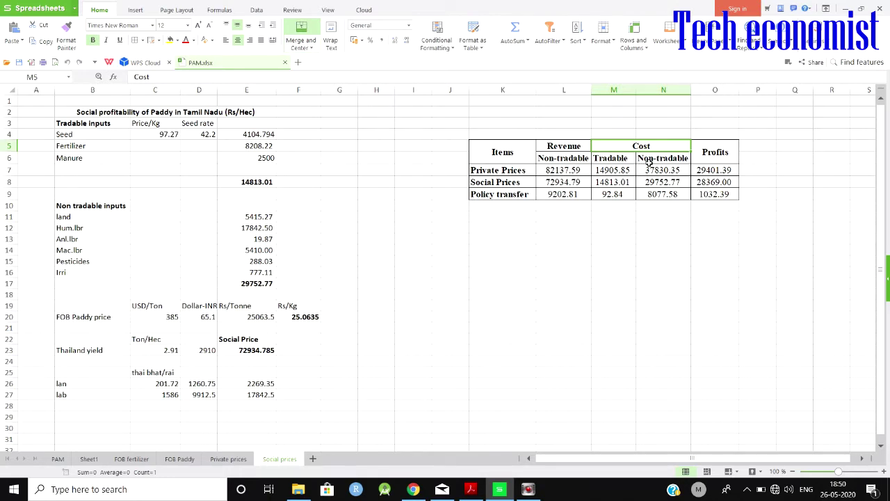
# - Switch to the rice cultivation PDF in Acrobat Reader and read the private and social profit identities and Table 1 Policy Analysis Matrix
pyautogui.click(100, 457)
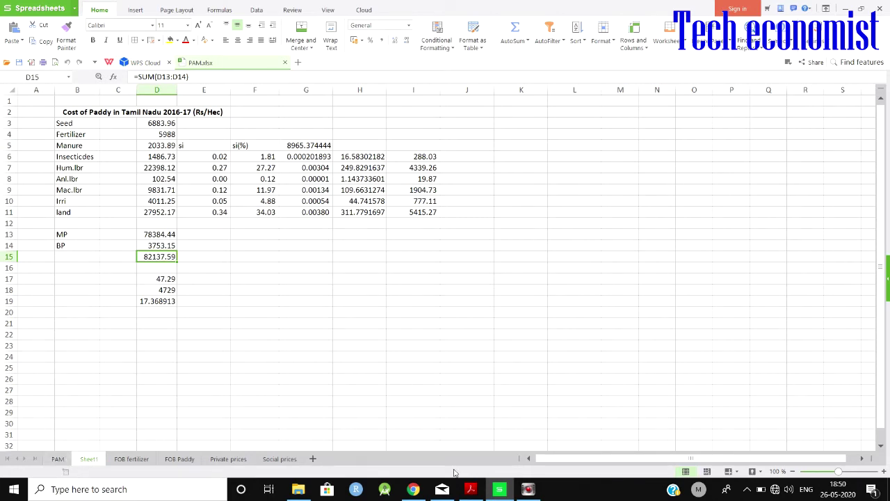
pyautogui.click(470, 489)
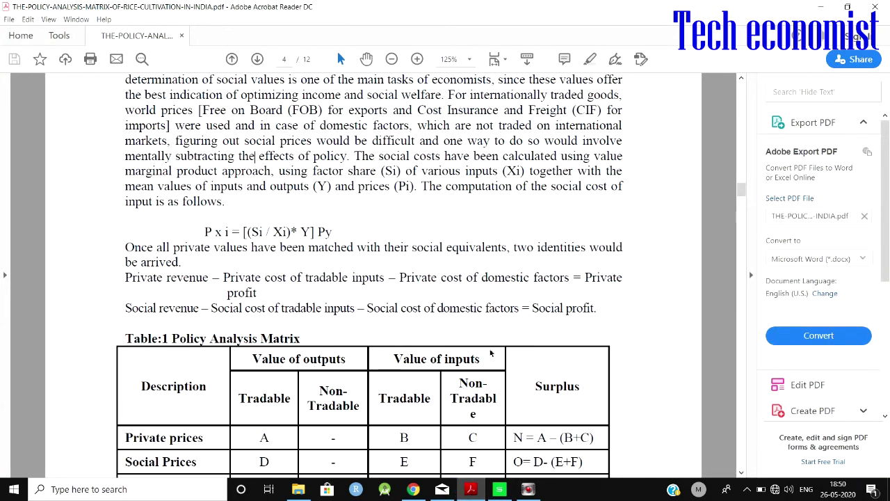
pyautogui.press('Down')
pyautogui.press('Down')
pyautogui.press('Down')
pyautogui.press('Down')
pyautogui.press('Down')
pyautogui.press('Down')
pyautogui.press('Down')
pyautogui.press('Down')
pyautogui.press('Down')
pyautogui.press('Down')
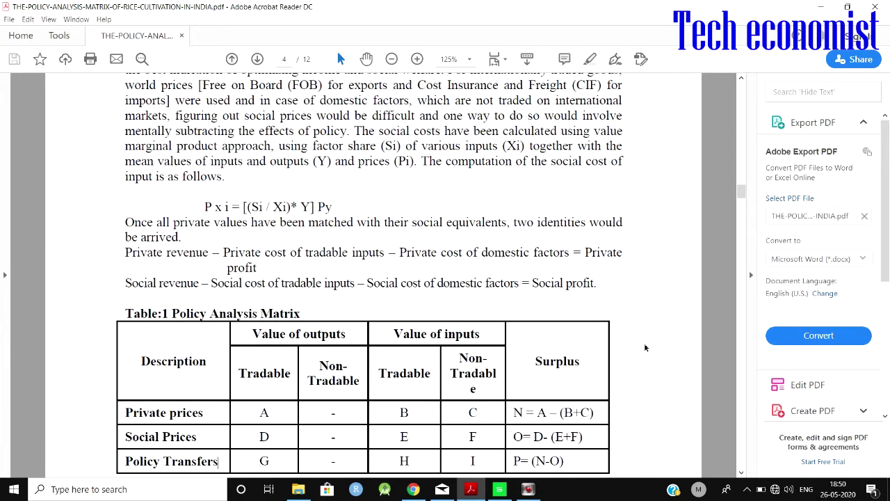
pyautogui.press('Down')
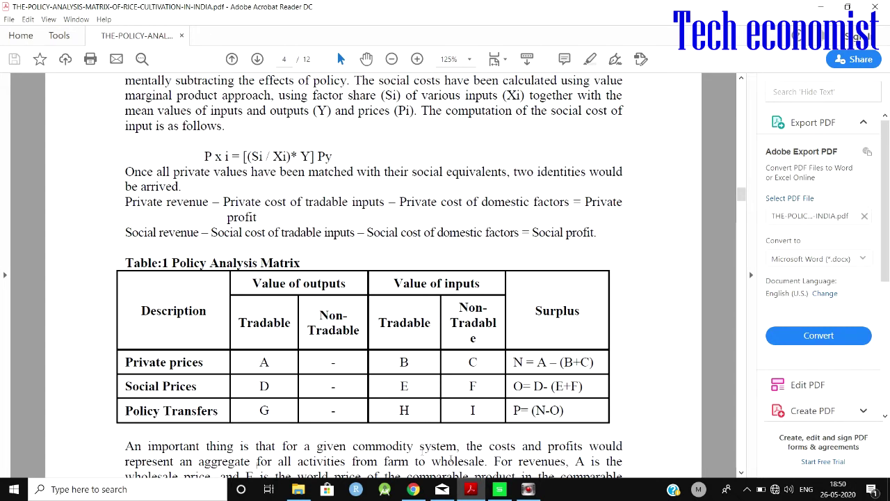
# - Return to the PAM.xlsx workbook and inspect the revenue formulas in K7 of Private prices and L8 of Social prices
pyautogui.click(499, 489)
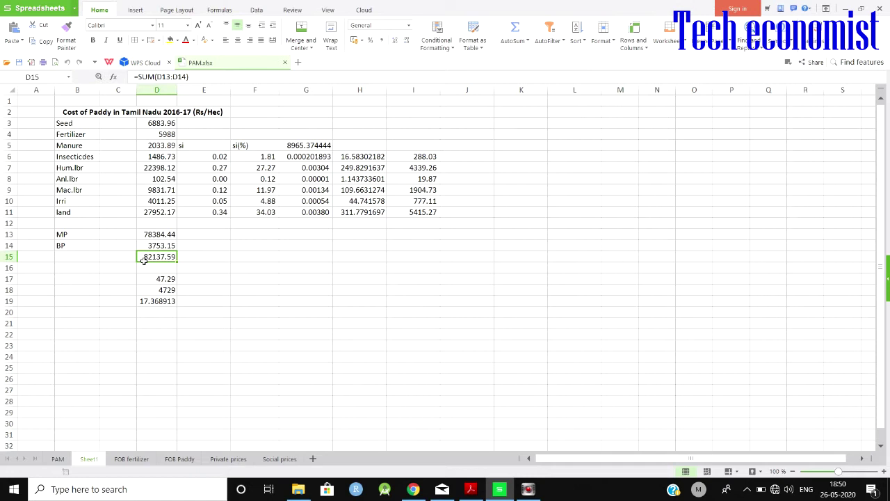
pyautogui.click(214, 461)
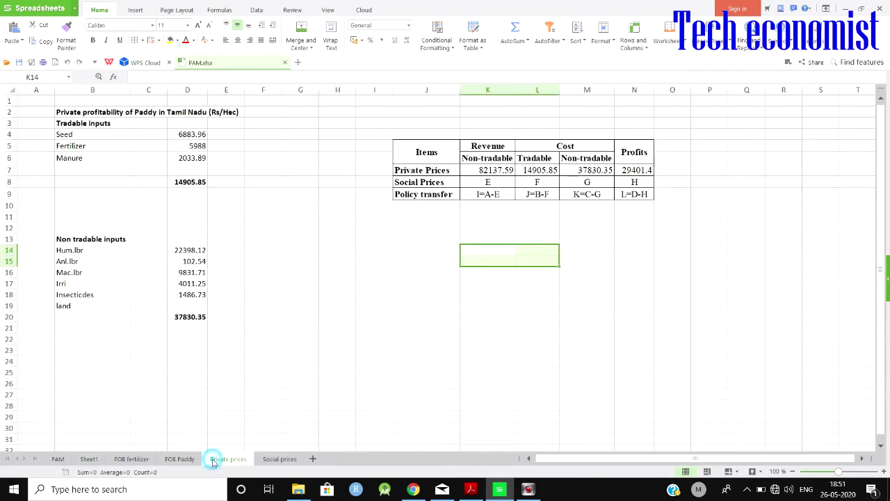
pyautogui.click(472, 173)
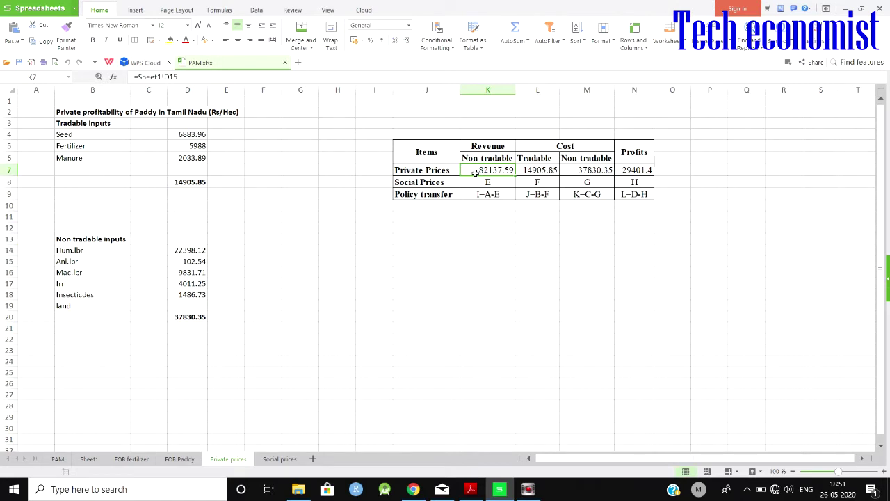
pyautogui.click(88, 459)
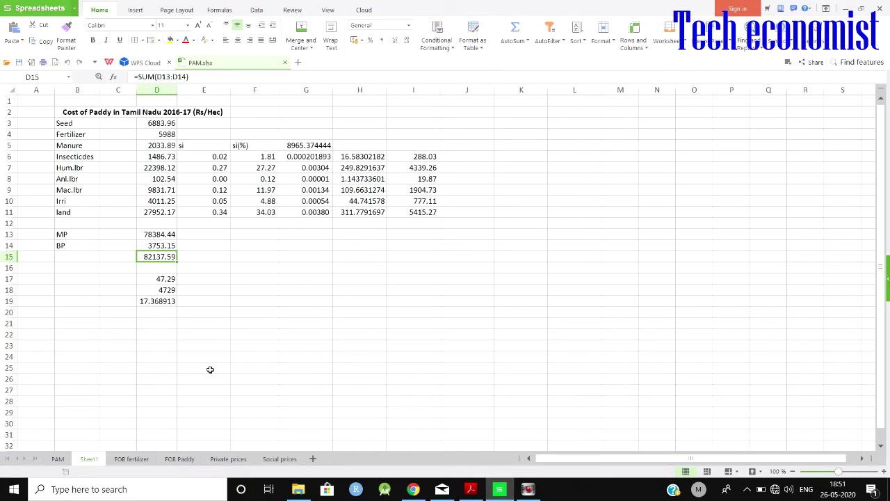
pyautogui.click(278, 458)
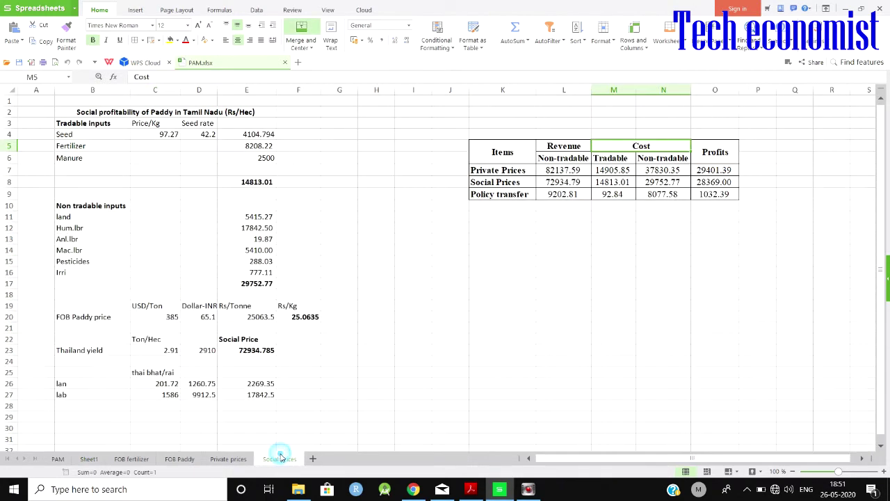
pyautogui.click(546, 187)
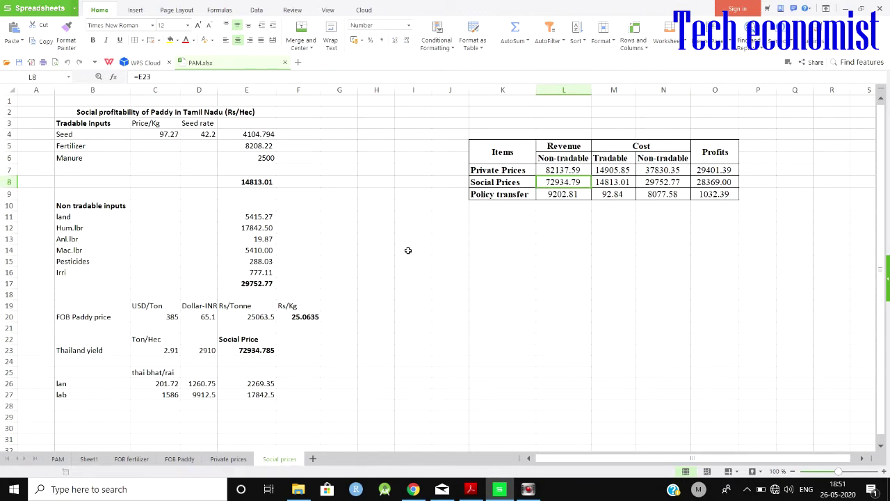
# - Review the international price data on the FOB Paddy and FOB fertilizer sheets, then return to Sheet1
pyautogui.click(180, 459)
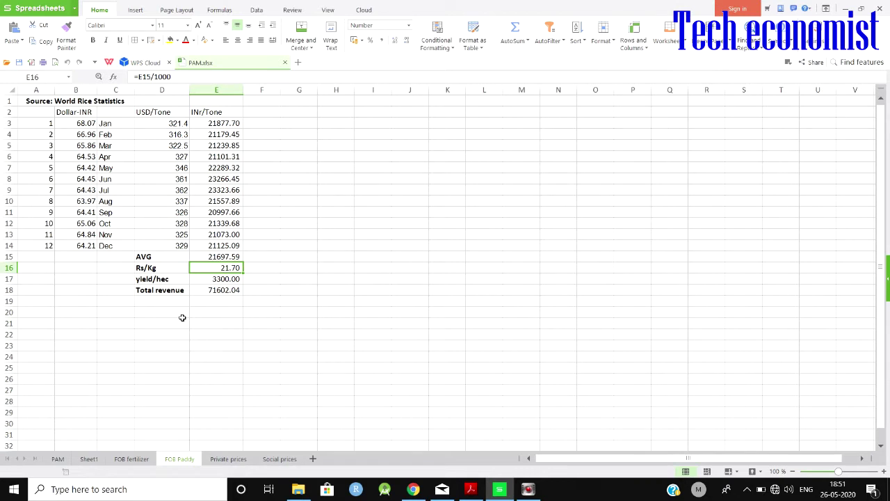
pyautogui.click(137, 462)
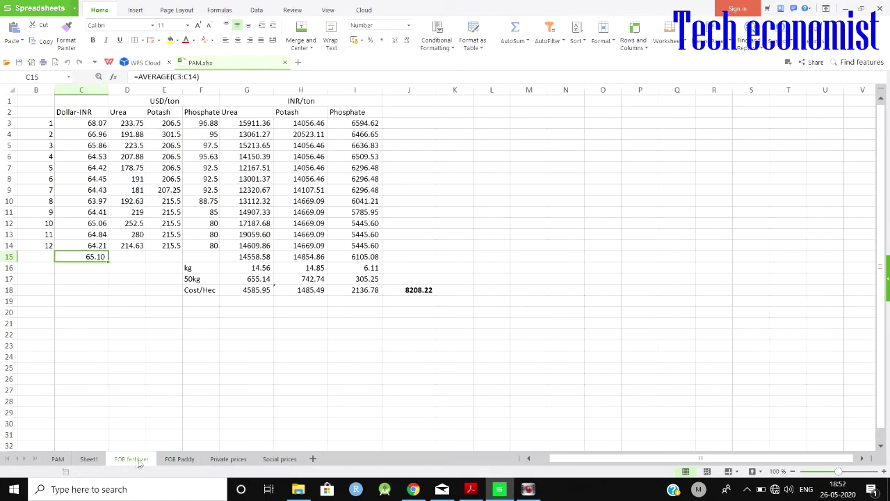
pyautogui.click(89, 460)
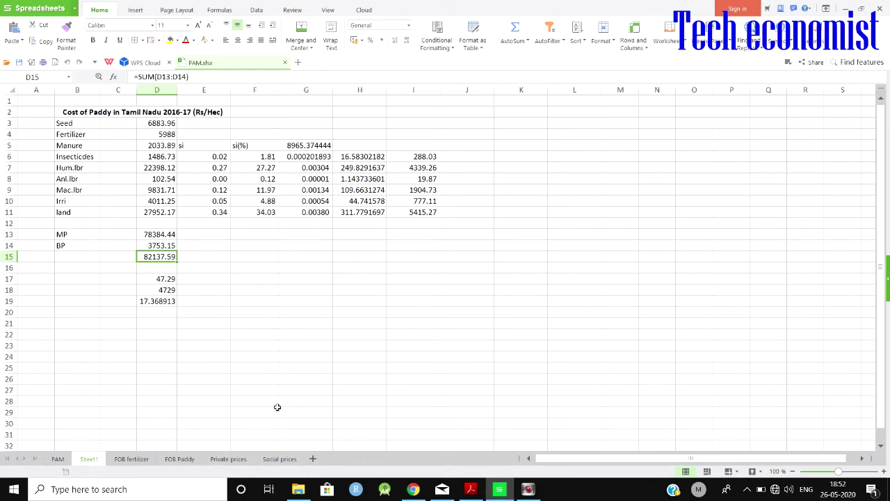
# - Examine the revenue and tradable cost cells in the Private prices matrix alongside the tradable and non-tradable input lists
pyautogui.click(230, 460)
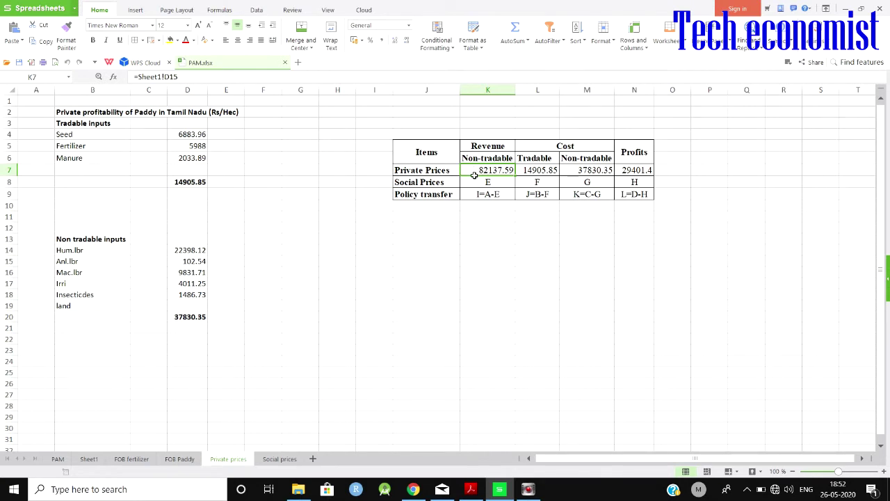
pyautogui.click(530, 173)
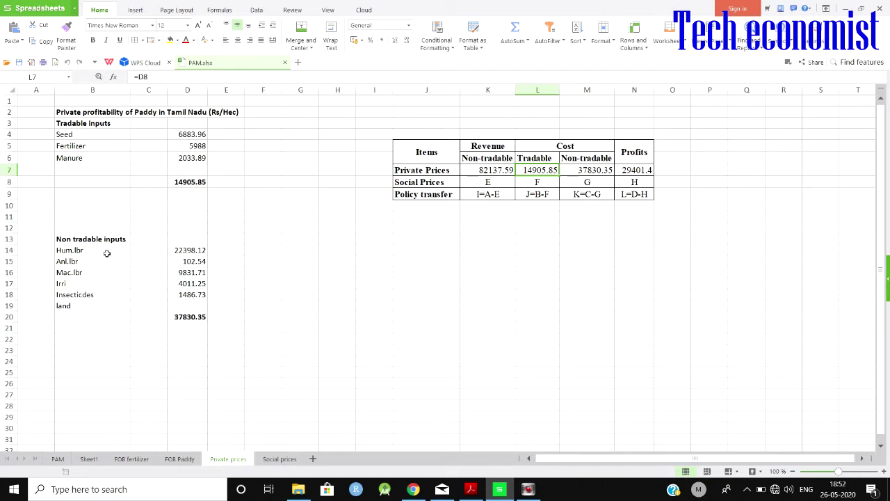
pyautogui.click(101, 274)
pyautogui.click(94, 284)
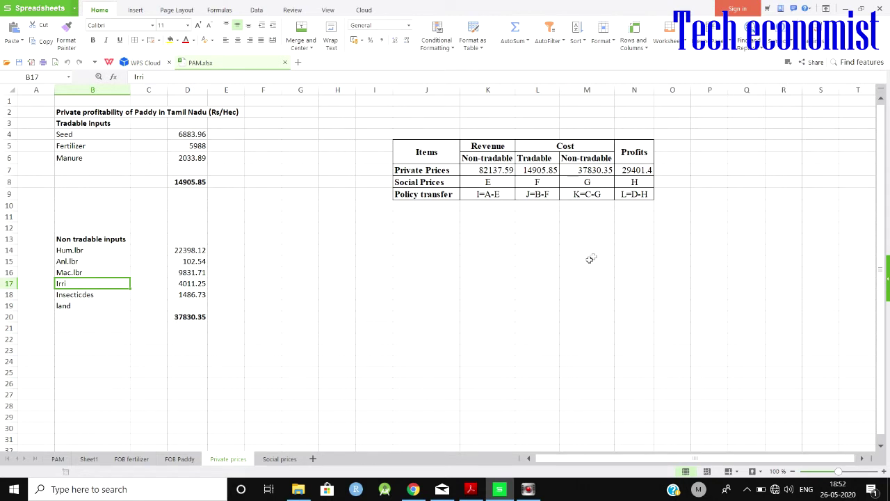
pyautogui.click(524, 171)
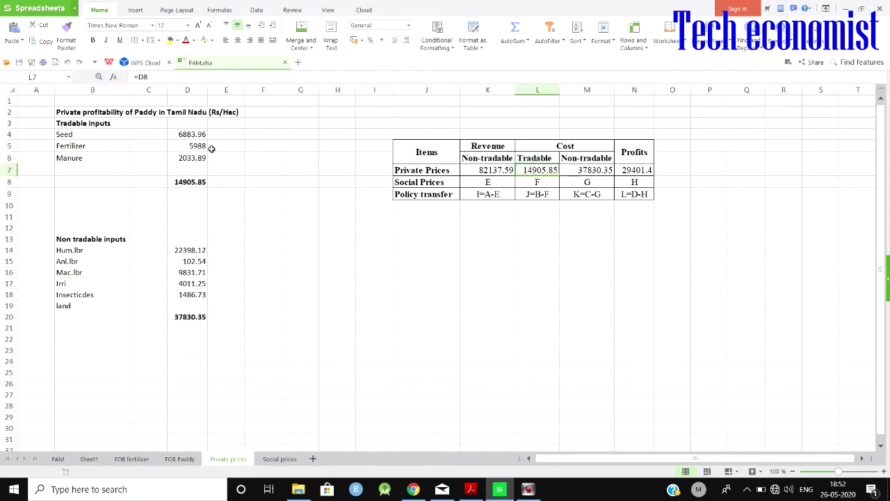
pyautogui.moveTo(180, 137); pyautogui.dragTo(181, 161)
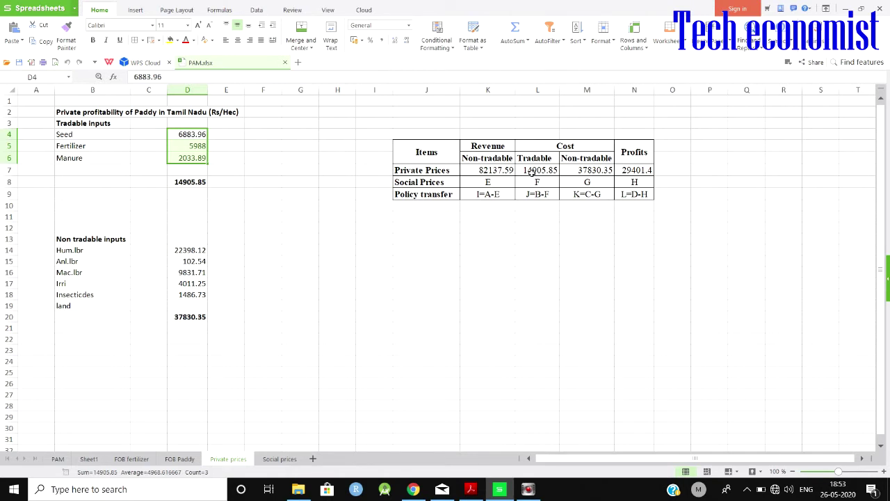
# - Examine the private non-tradable input costs, their linked matrix cell M7, and the profit formula in N7 with its revenue source
pyautogui.click(179, 250)
pyautogui.moveTo(180, 266); pyautogui.dragTo(180, 306)
pyautogui.click(566, 169)
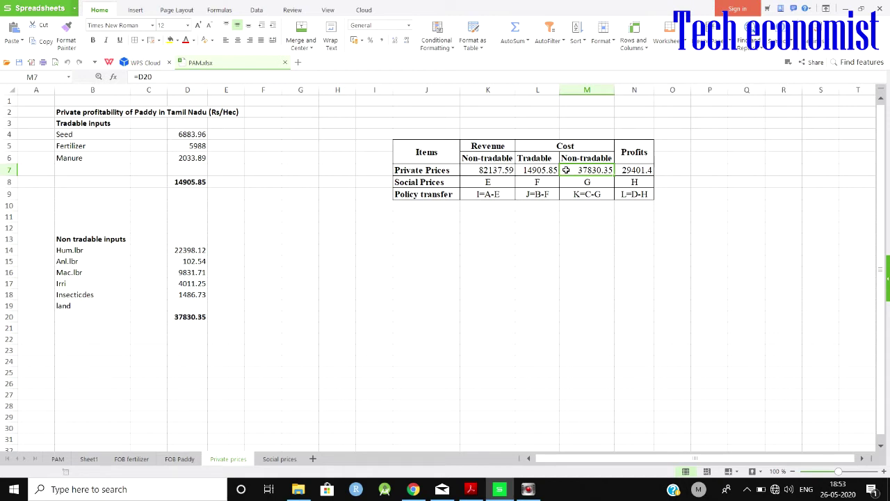
pyautogui.click(643, 171)
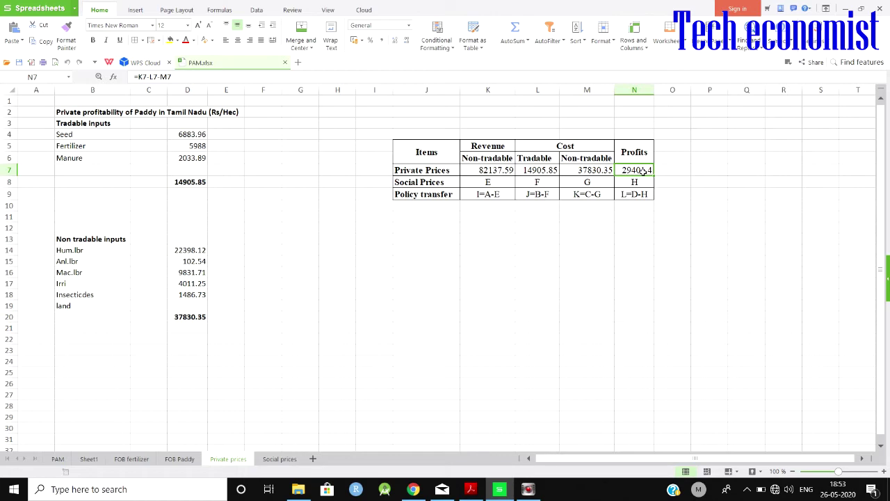
pyautogui.click(479, 171)
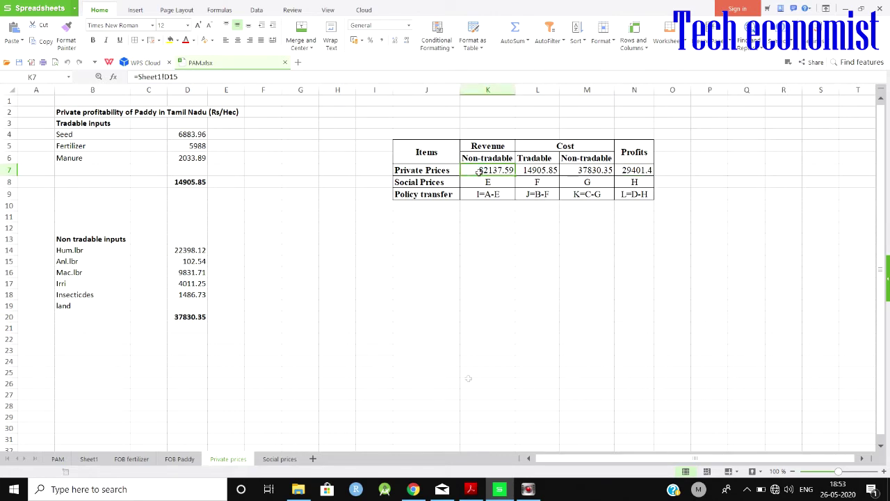
# - Compare the private surplus formula in the PDF's Policy Analysis Matrix with the profit formula in N7 of Private prices
pyautogui.click(470, 489)
pyautogui.doubleClick(404, 362)
pyautogui.click(459, 361)
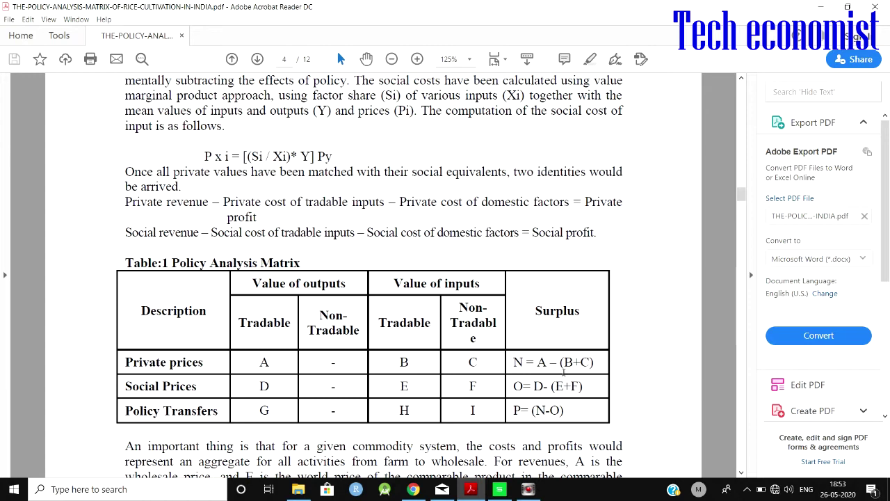
pyautogui.click(499, 489)
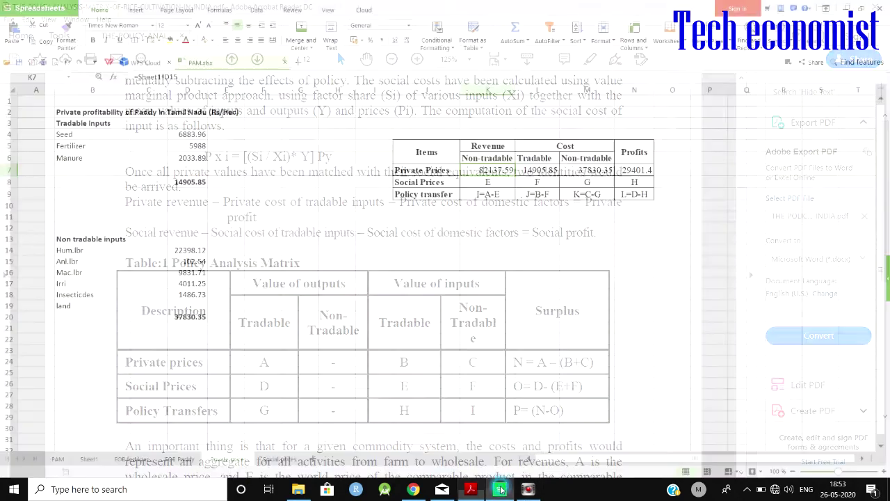
pyautogui.click(636, 169)
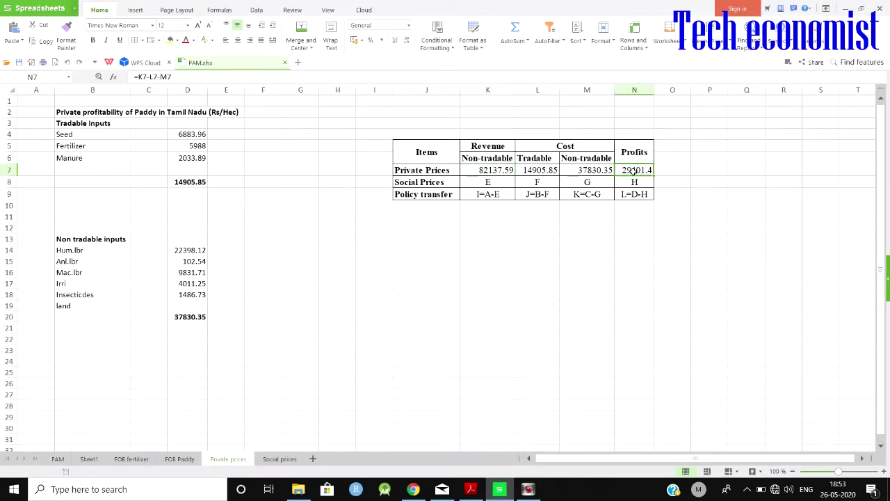
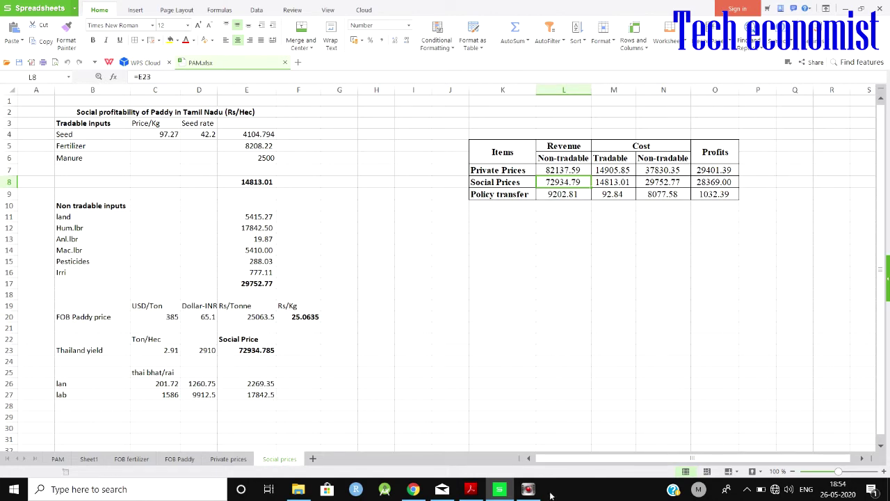
# - Check the PDF's matrix definitions, the fertilizer cost in J18 of FOB fertilizer, and the non-tradable costs in E11:E17 of Social prices
pyautogui.click(470, 489)
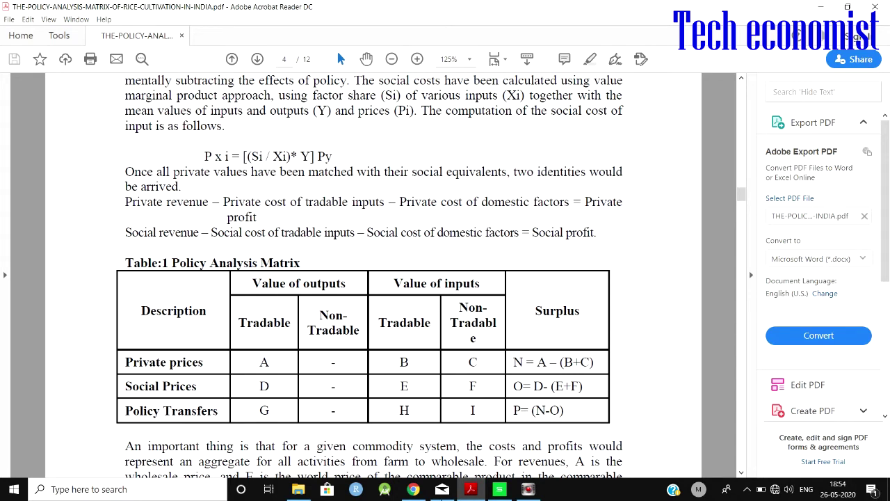
pyautogui.click(498, 489)
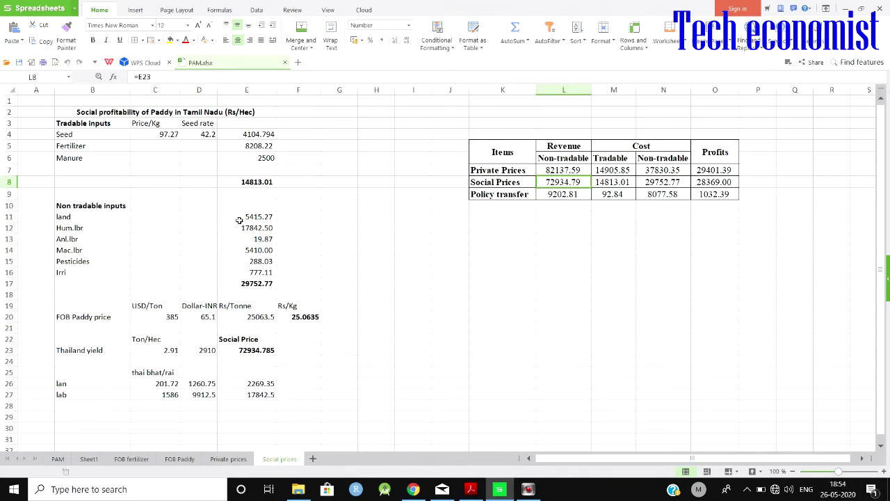
pyautogui.click(129, 459)
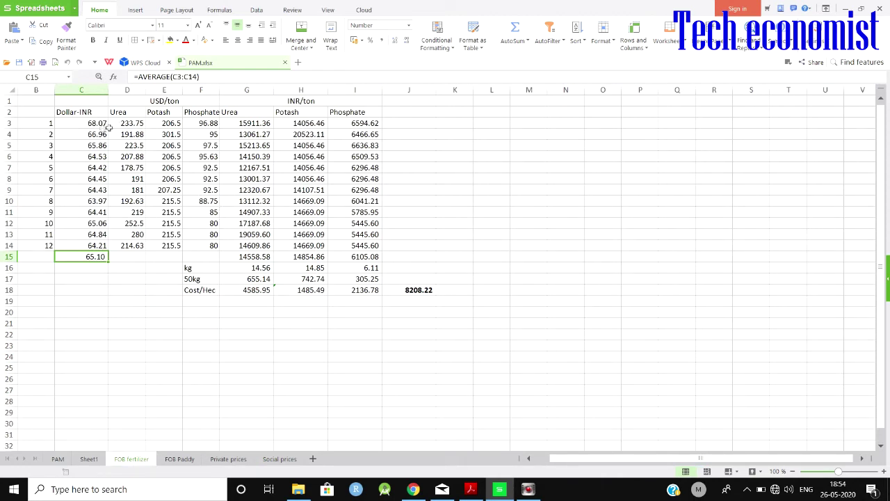
pyautogui.click(408, 291)
pyautogui.click(284, 459)
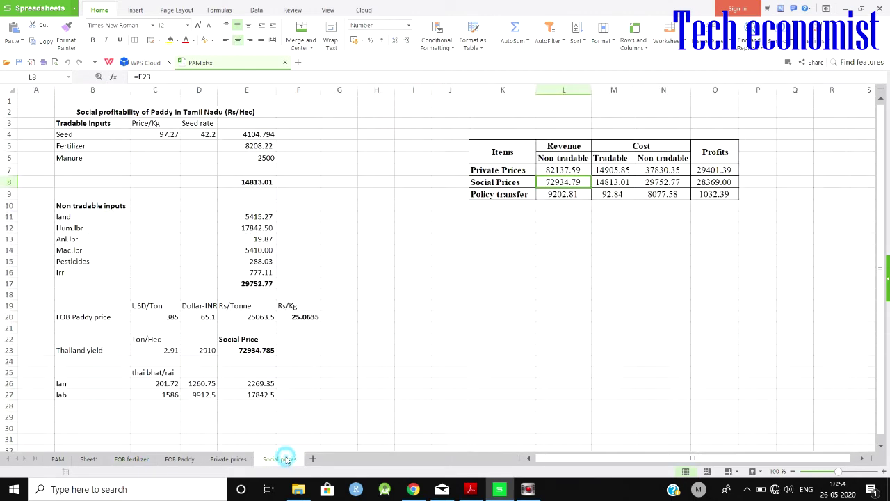
pyautogui.moveTo(241, 220); pyautogui.dragTo(237, 286)
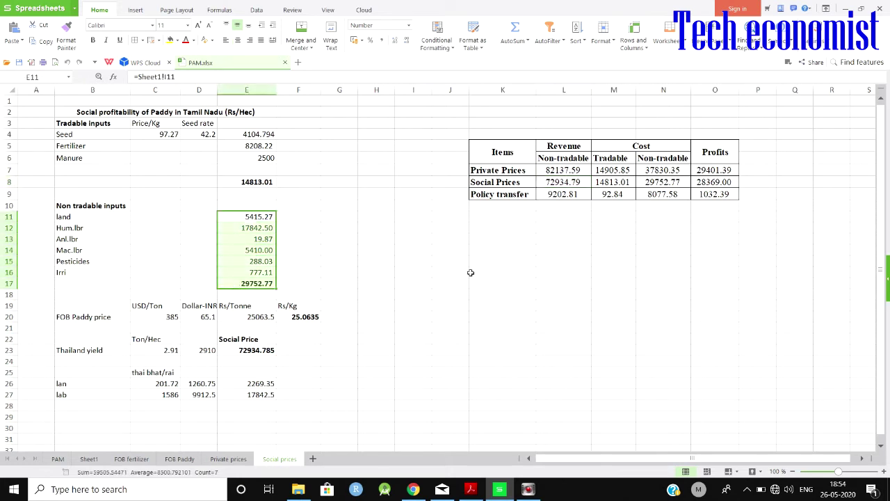
# - Examine the policy transfer row and the NPC, EPC, DRC and ERP block in B11:C14 of the PAM sheet
pyautogui.click(60, 459)
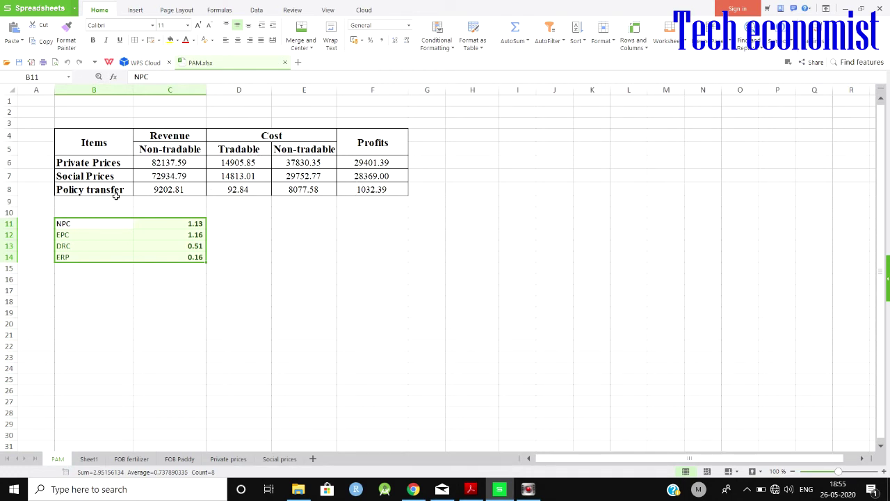
pyautogui.moveTo(97, 194); pyautogui.dragTo(367, 197)
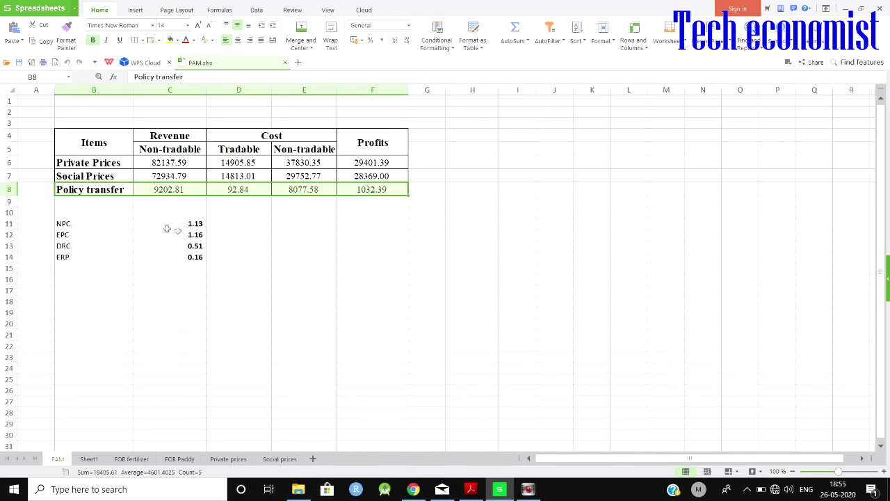
pyautogui.moveTo(100, 226); pyautogui.dragTo(178, 261)
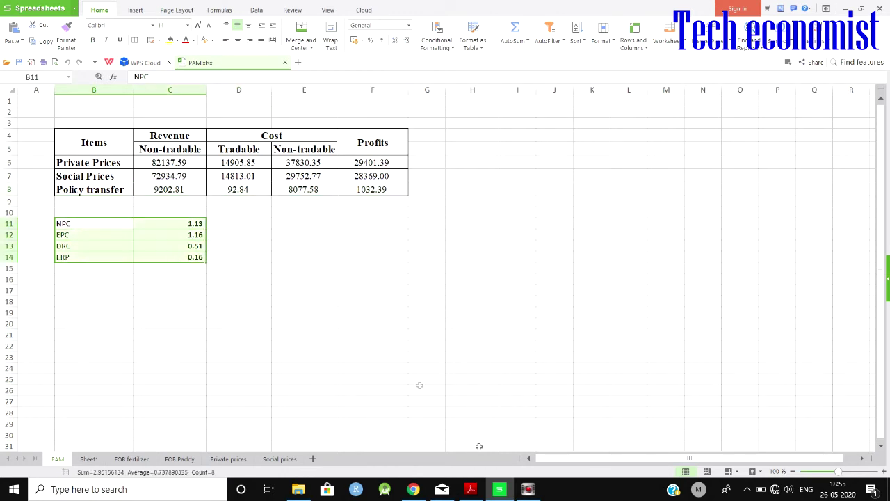
# - Switch to the reference PDF and review its Policy Analysis Matrix explanation through to the Measures of Competitiveness section
pyautogui.click(470, 489)
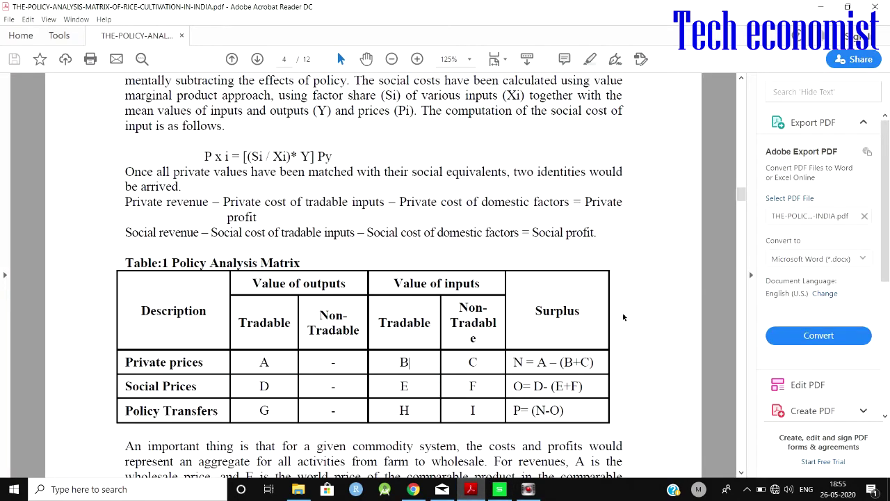
pyautogui.scroll(-5, 623, 318)
pyautogui.scroll(8, 623, 317)
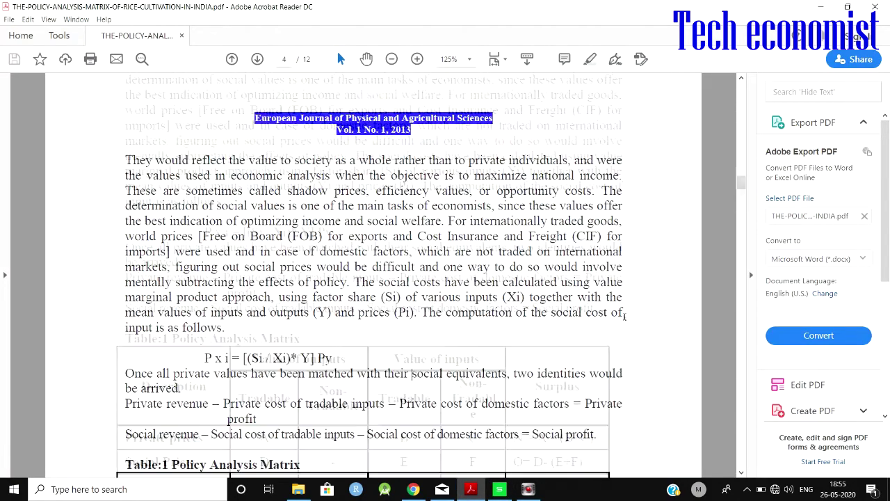
pyautogui.scroll(12, 624, 316)
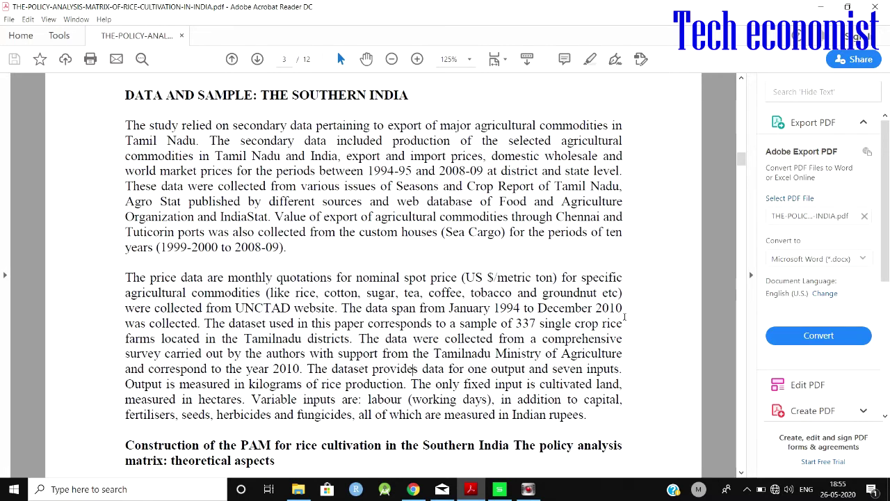
pyautogui.scroll(-12, 625, 316)
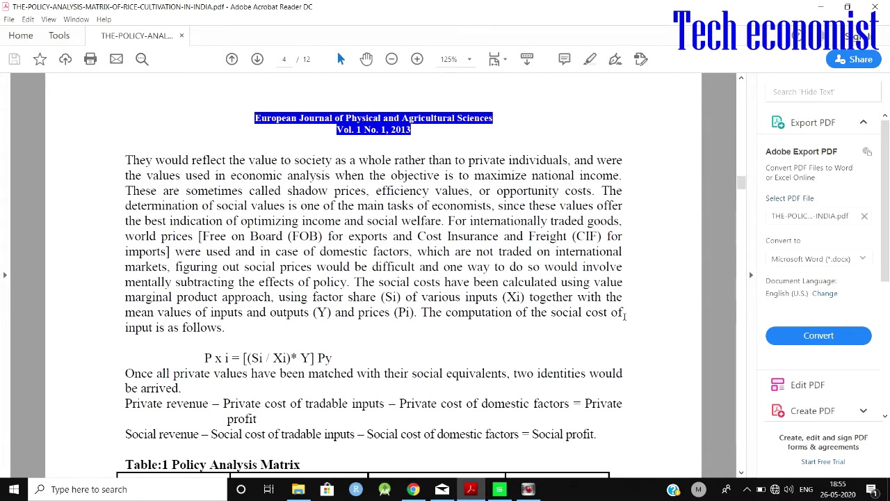
pyautogui.scroll(-10, 625, 316)
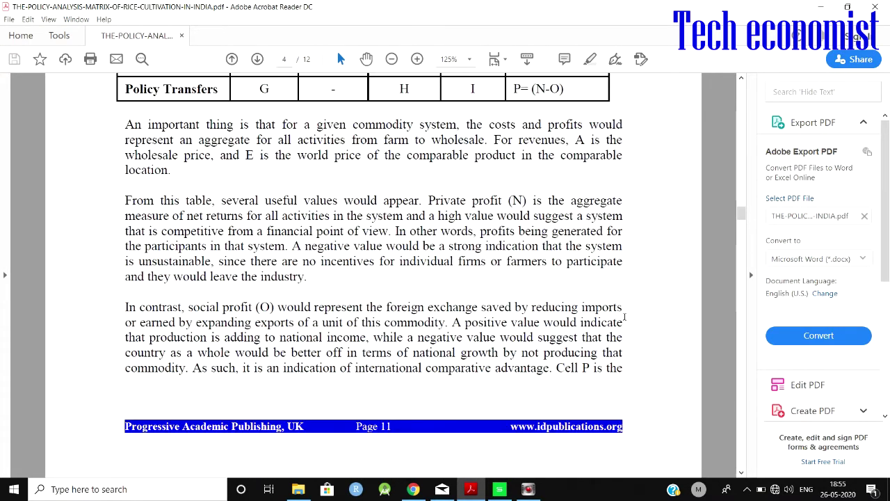
pyautogui.scroll(-10, 624, 316)
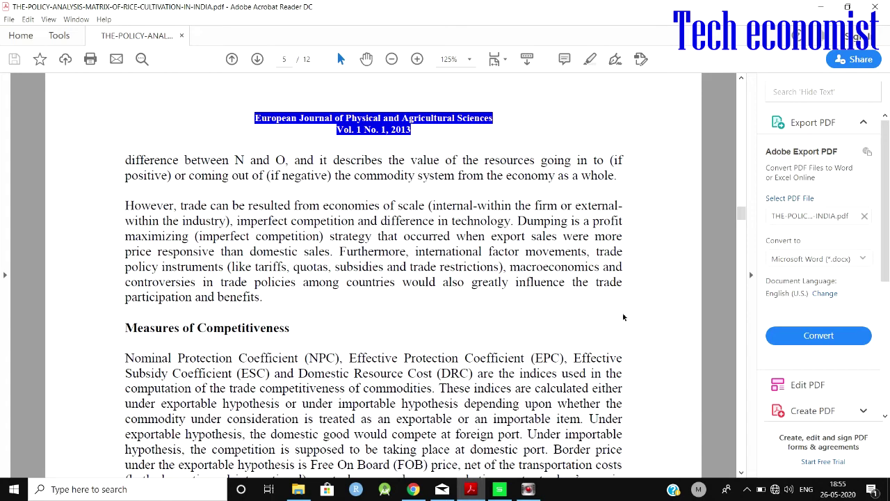
pyautogui.scroll(-5, 623, 317)
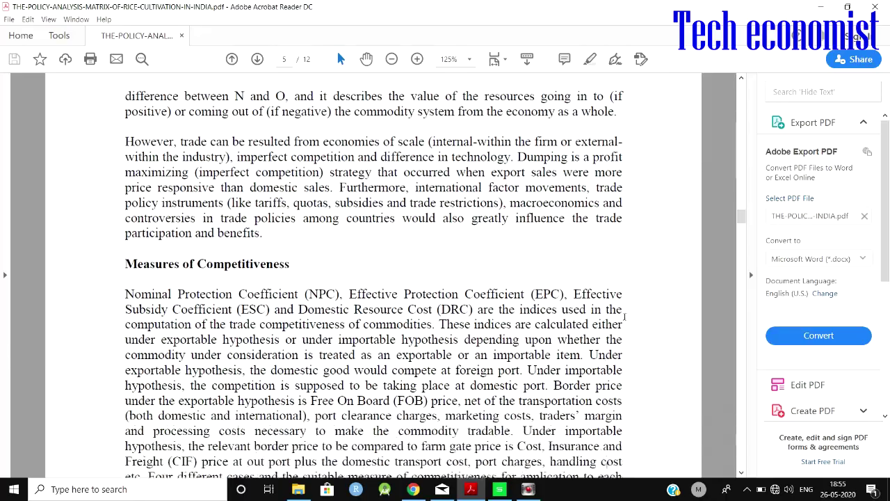
# - Compare the PDF's Nominal Protection Coefficient definition with the NPC formula in C11 of the PAM sheet
pyautogui.scroll(-15, 624, 317)
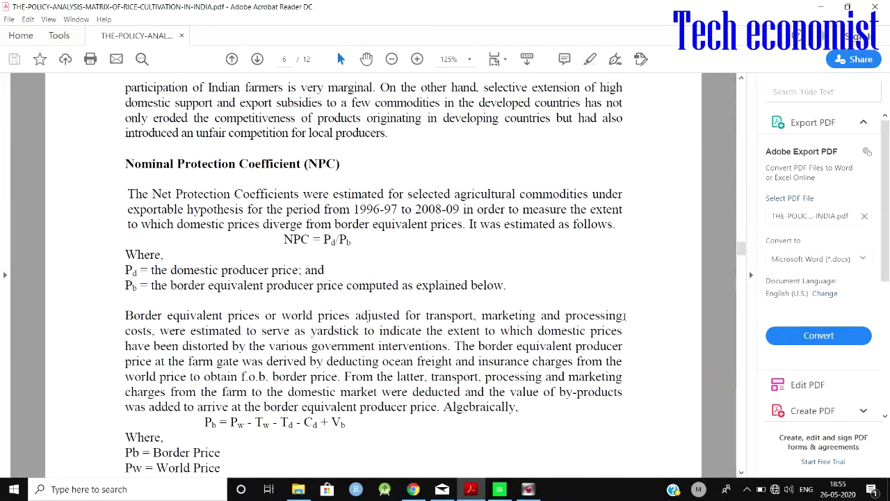
pyautogui.scroll(-5, 624, 316)
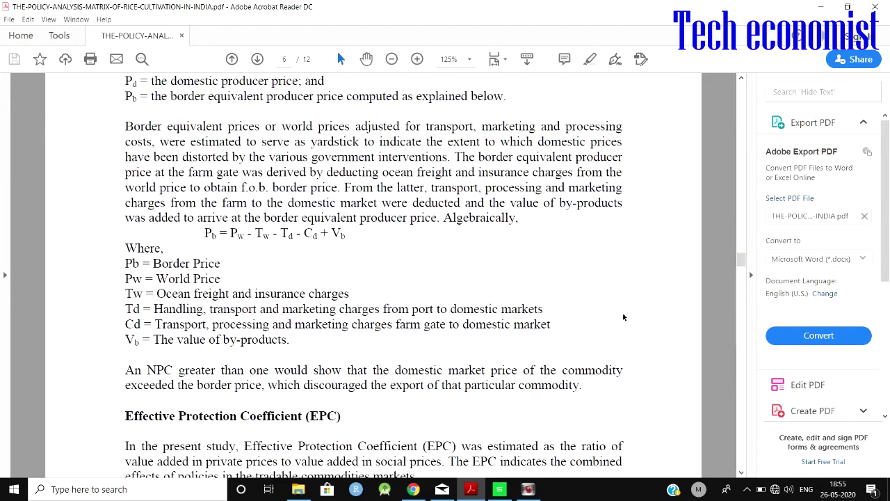
pyautogui.scroll(1, 623, 317)
pyautogui.scroll(1, 623, 317)
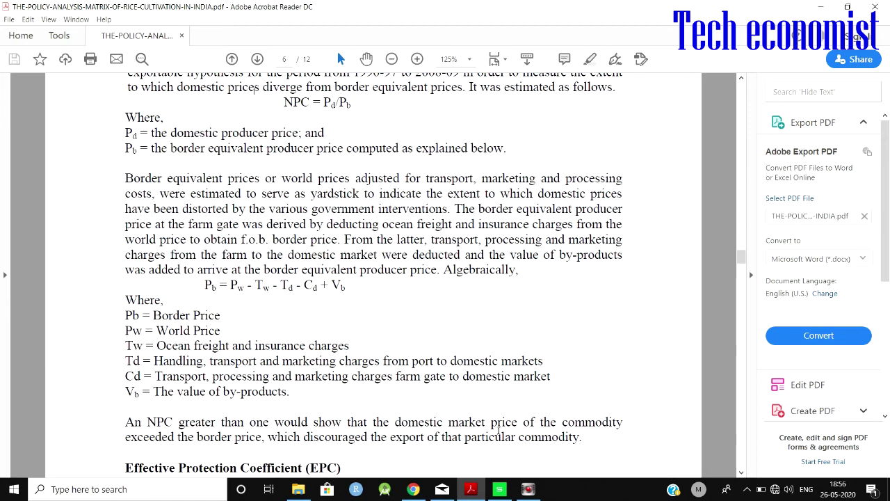
pyautogui.click(499, 489)
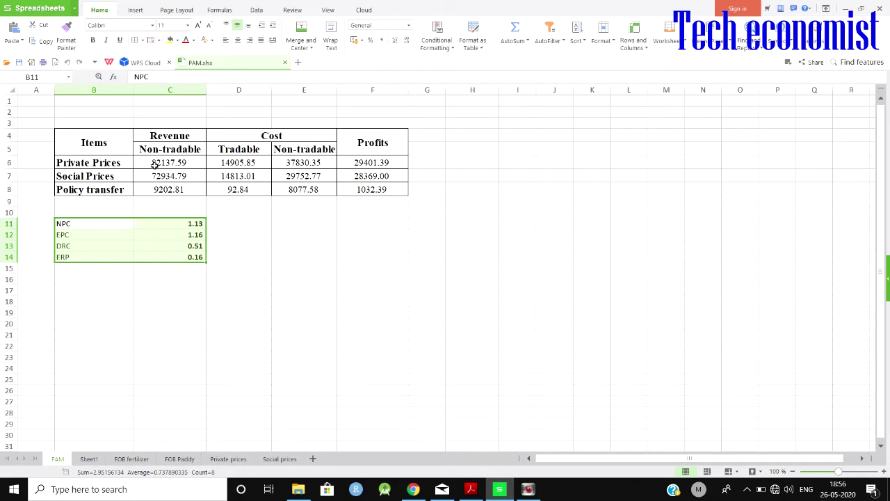
pyautogui.click(166, 225)
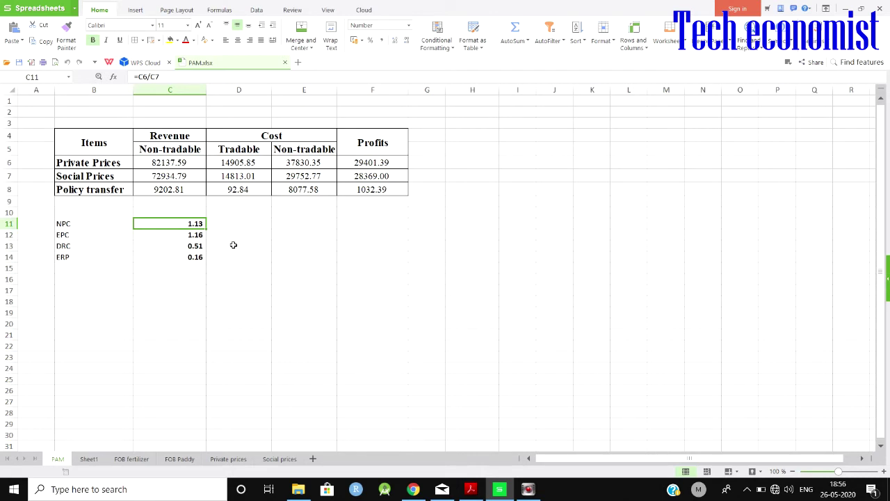
# - Compare the PDF's Effective Protection Coefficient definition with the EPC formula in C12 of the PAM sheet
pyautogui.click(485, 491)
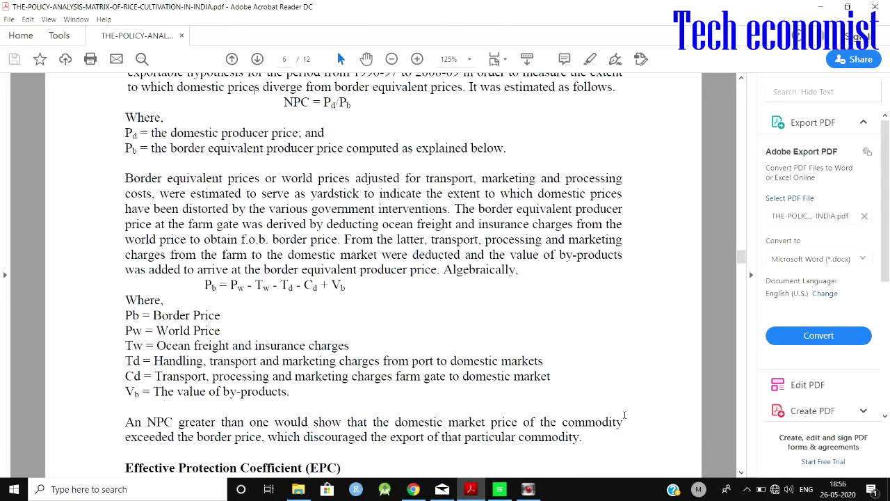
pyautogui.scroll(-5, 624, 415)
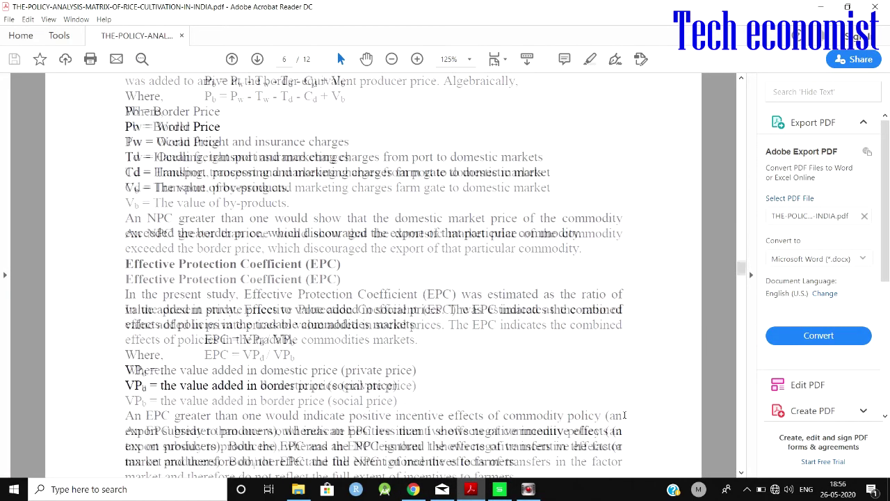
pyautogui.scroll(5, 623, 415)
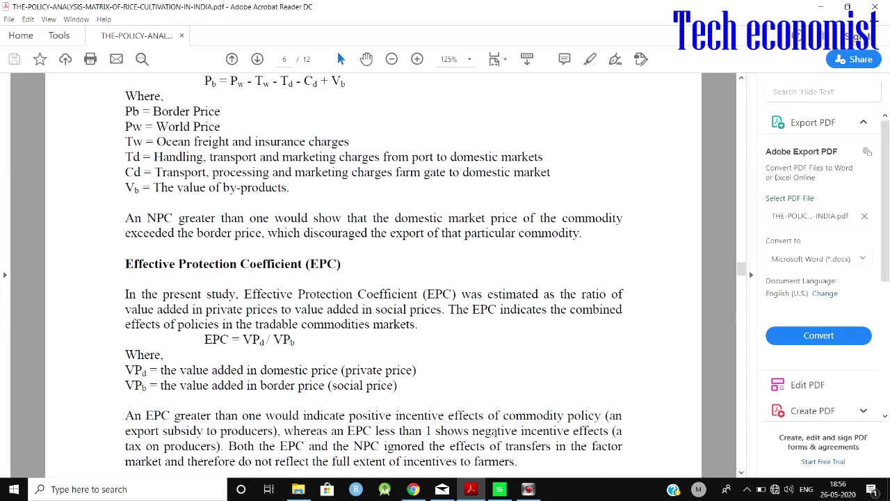
pyautogui.scroll(-10, 653, 352)
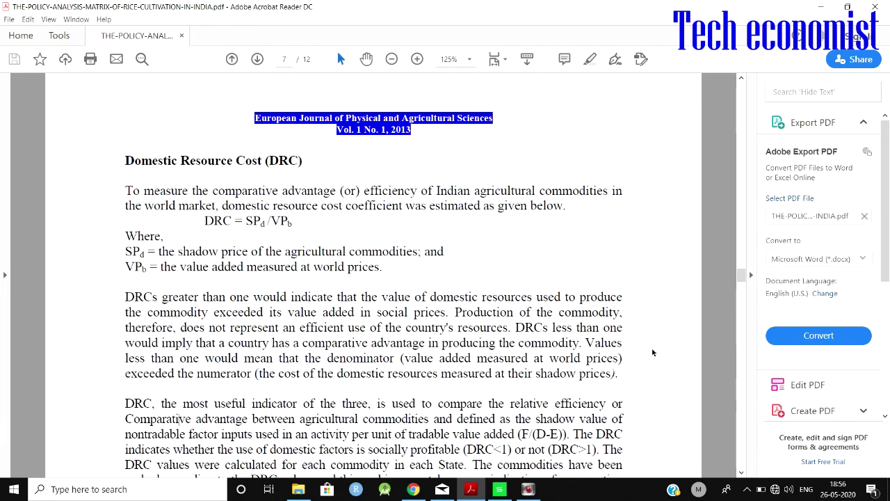
pyautogui.click(500, 489)
pyautogui.click(151, 235)
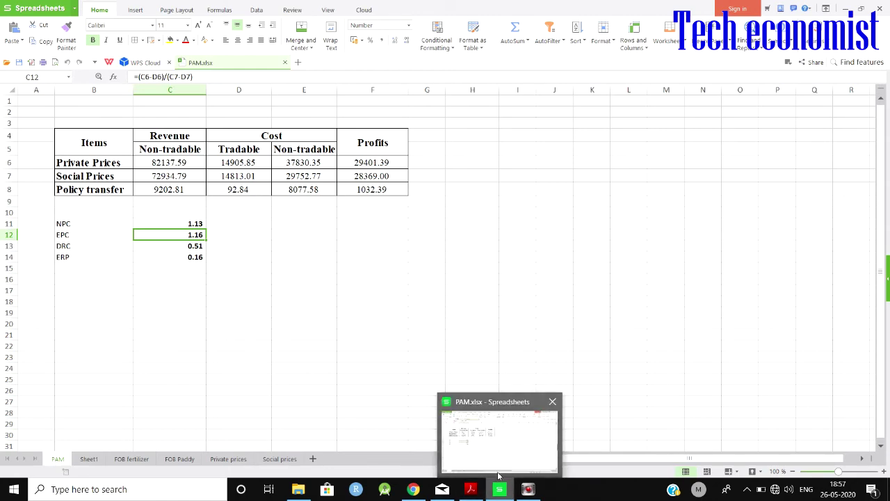
# - Compare the PDF's Domestic Resource Cost definition with the DRC formula in C13 of the PAM sheet
pyautogui.click(470, 489)
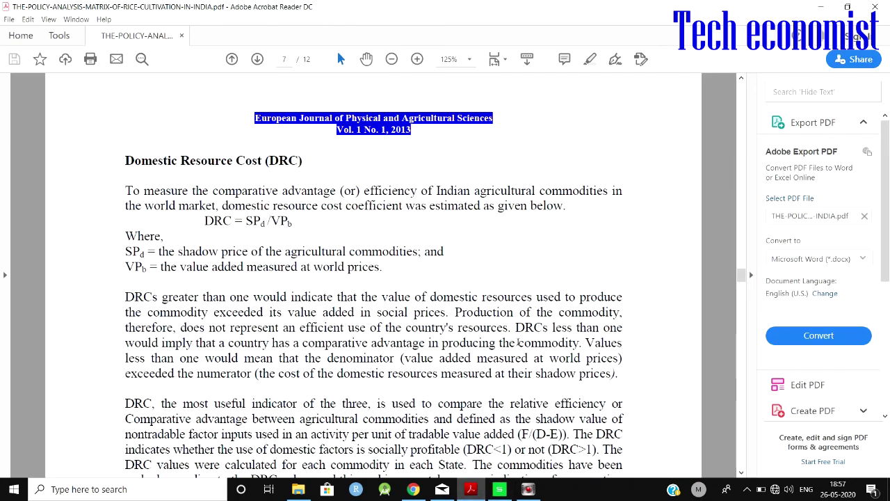
pyautogui.click(648, 386)
pyautogui.scroll(-5, 649, 386)
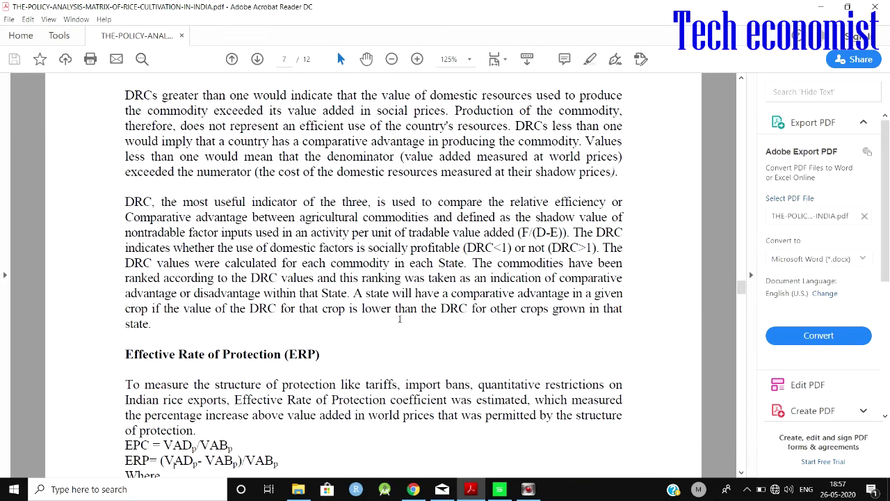
pyautogui.click(358, 327)
pyautogui.click(499, 489)
pyautogui.click(168, 249)
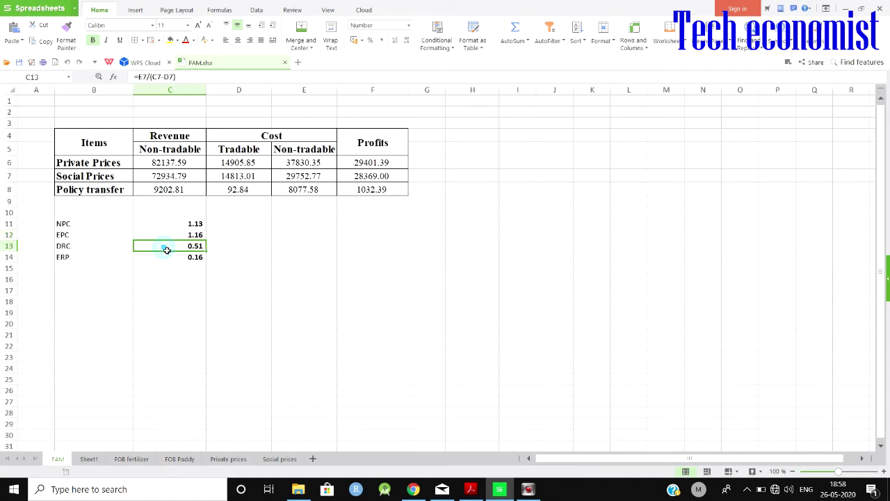